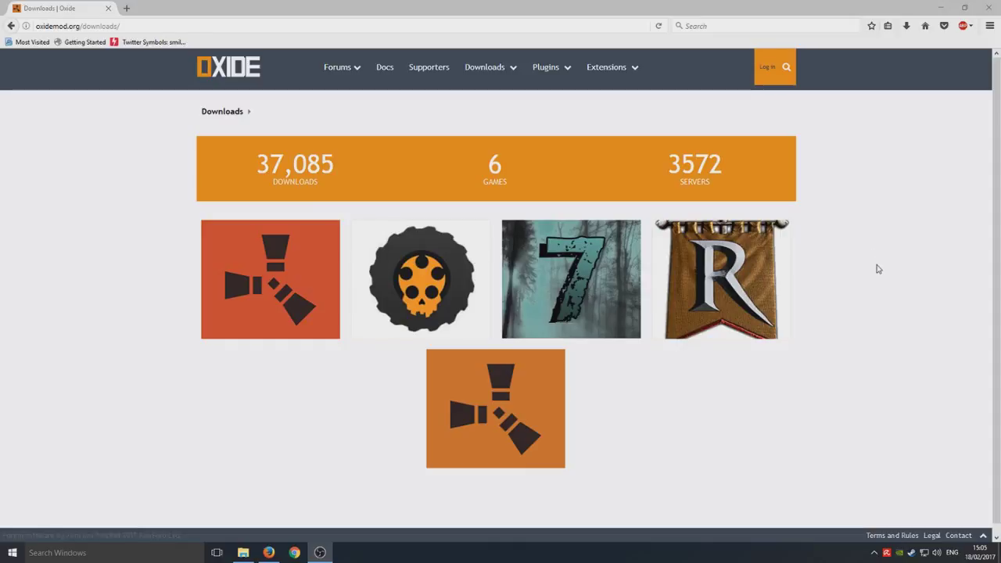
Download Oxide for Rust from the Oxide downloads page and save Oxide-Rust.zip.
mouse_move(735, 231)
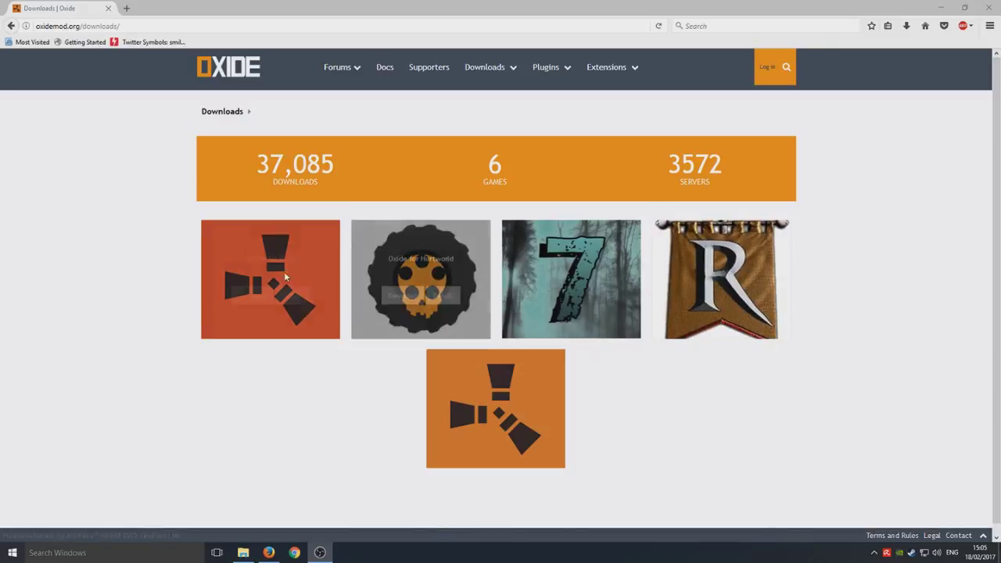
left_click(251, 303)
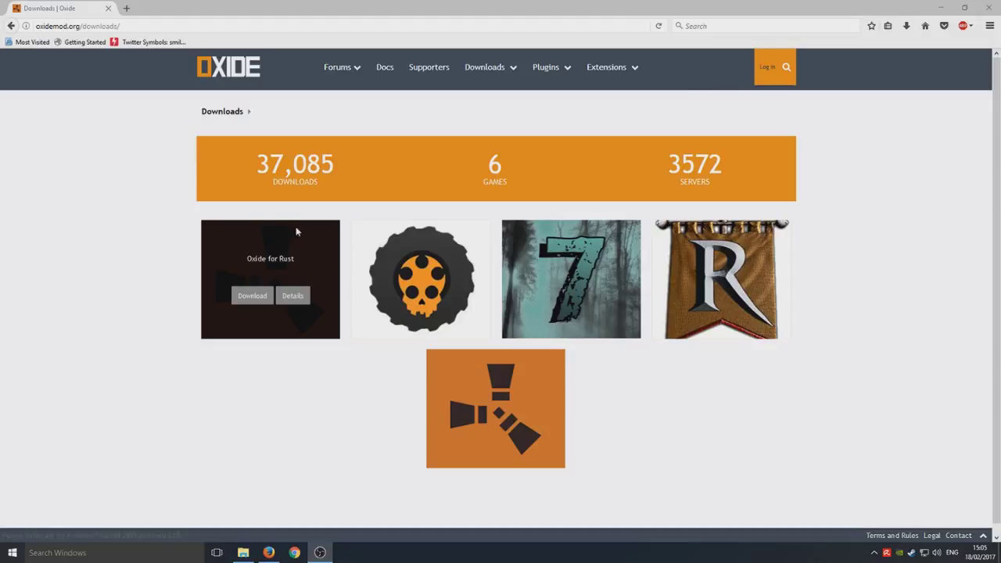
mouse_move(310, 228)
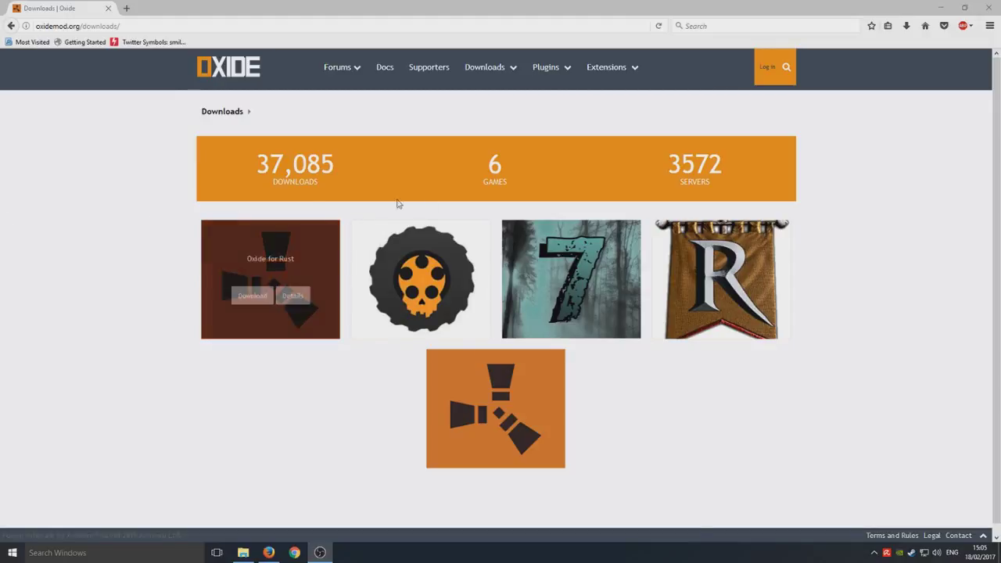
mouse_move(489, 351)
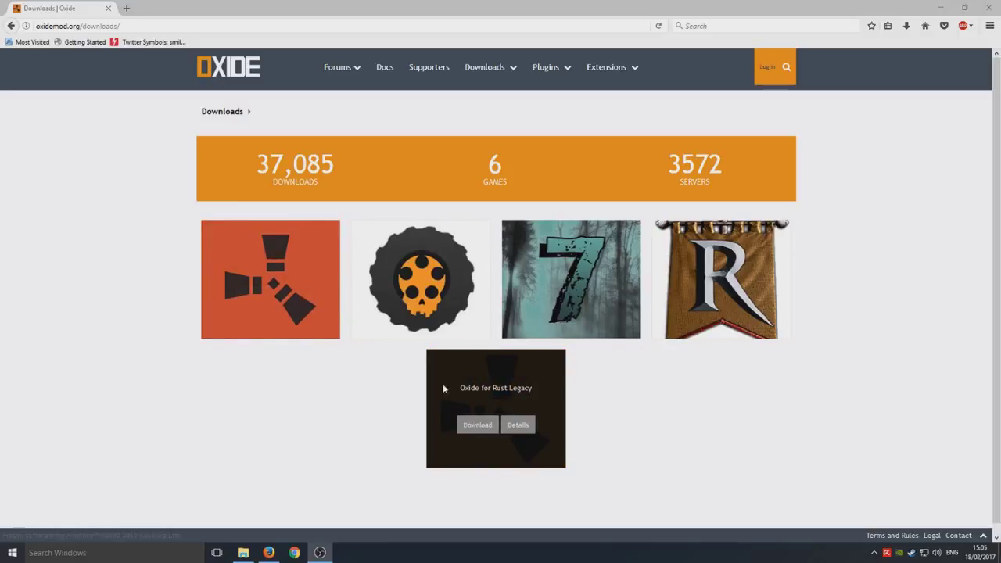
mouse_move(274, 274)
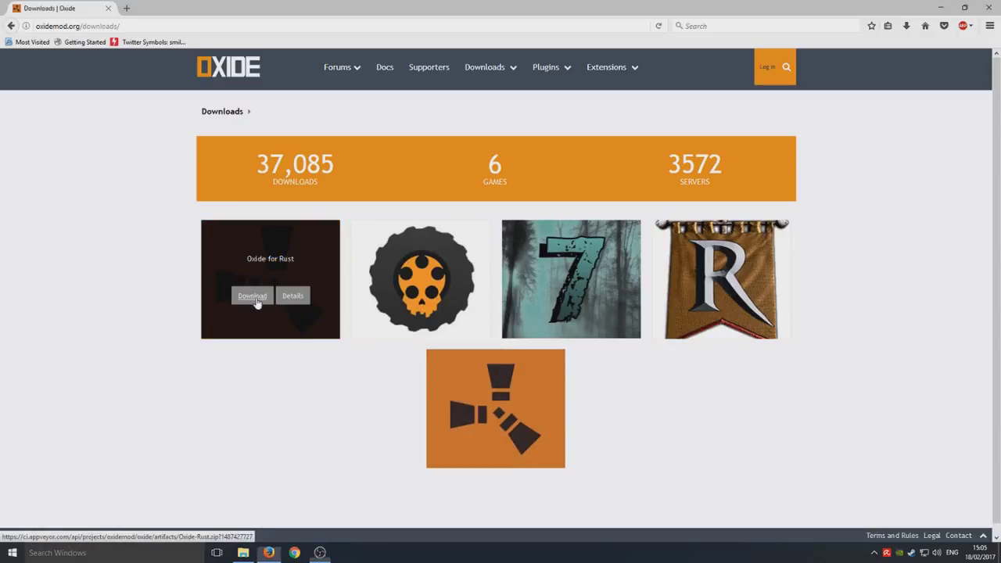
left_click(254, 297)
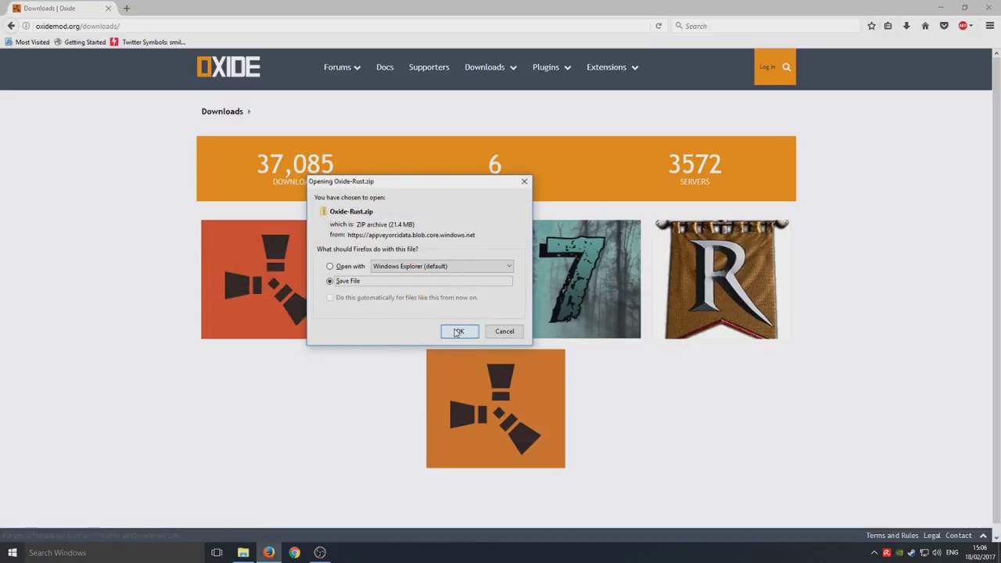
left_click(458, 332)
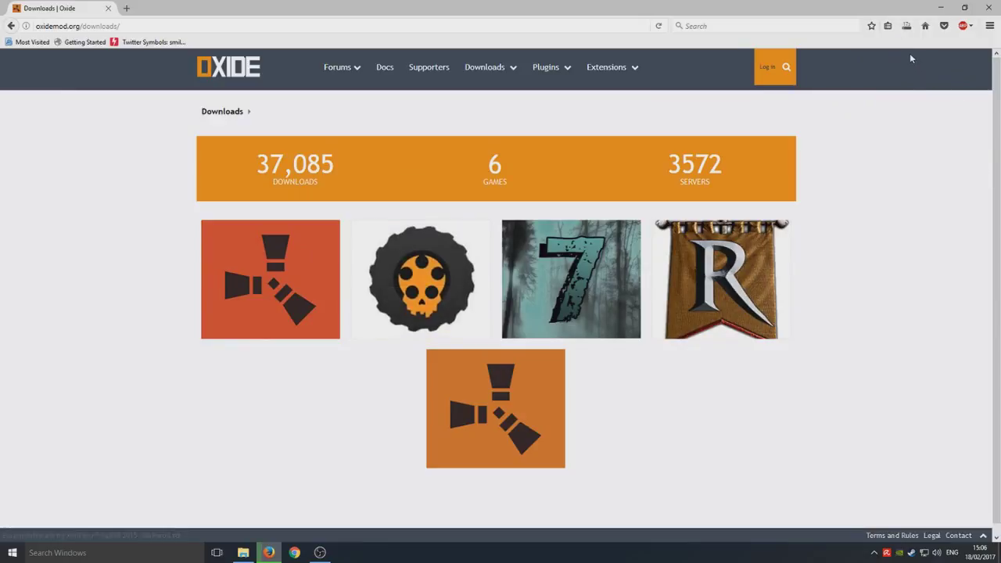
Switch to File Explorer and open the rustserver folder on Local Disk (D:).
left_click(243, 553)
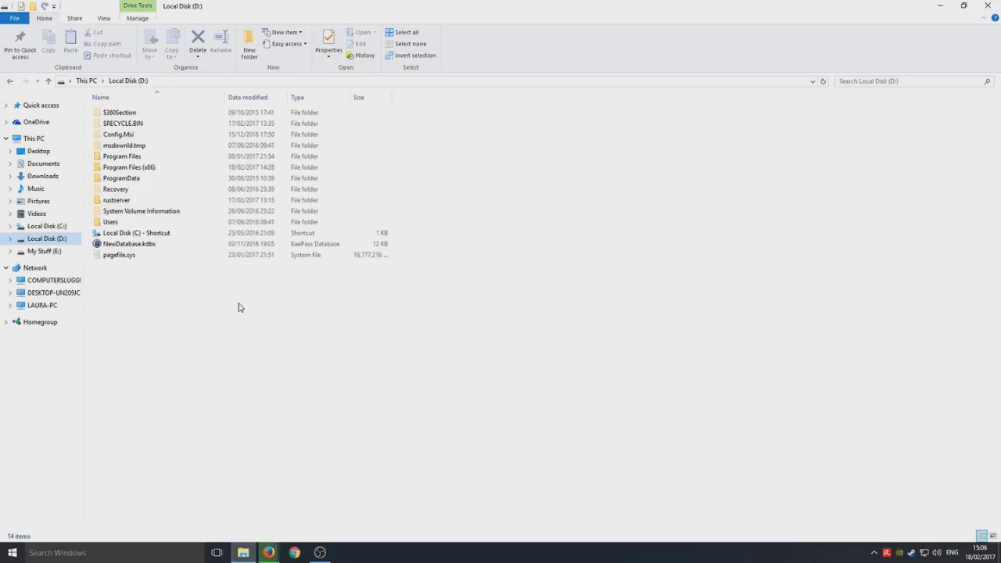
double_click(156, 200)
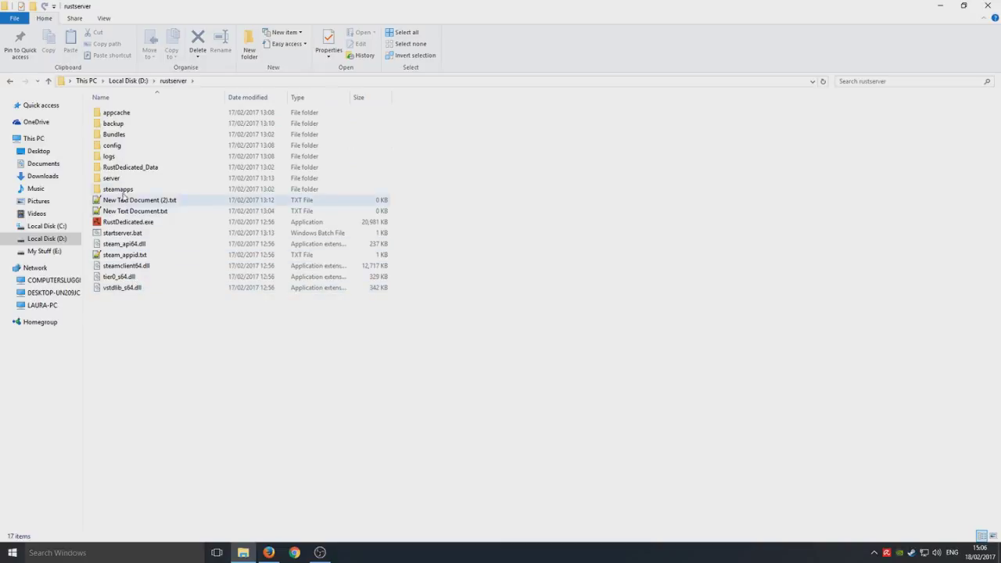
left_click_drag(232, 375, 280, 391)
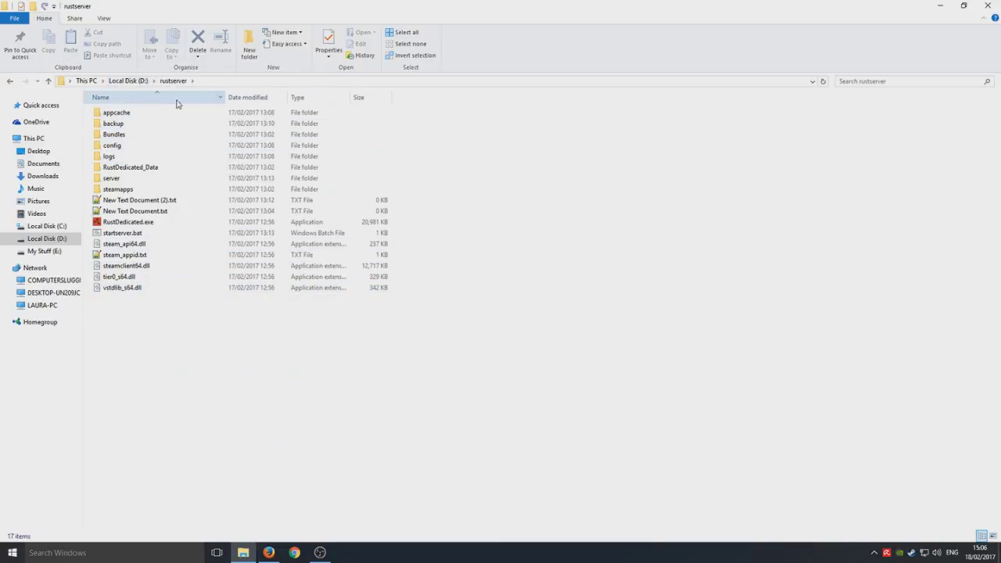
Open the downloaded Oxide-Rust.zip from Firefox and arrange its resized window over the rustserver folder so both file lists are accessible.
left_click(268, 552)
left_click(907, 26)
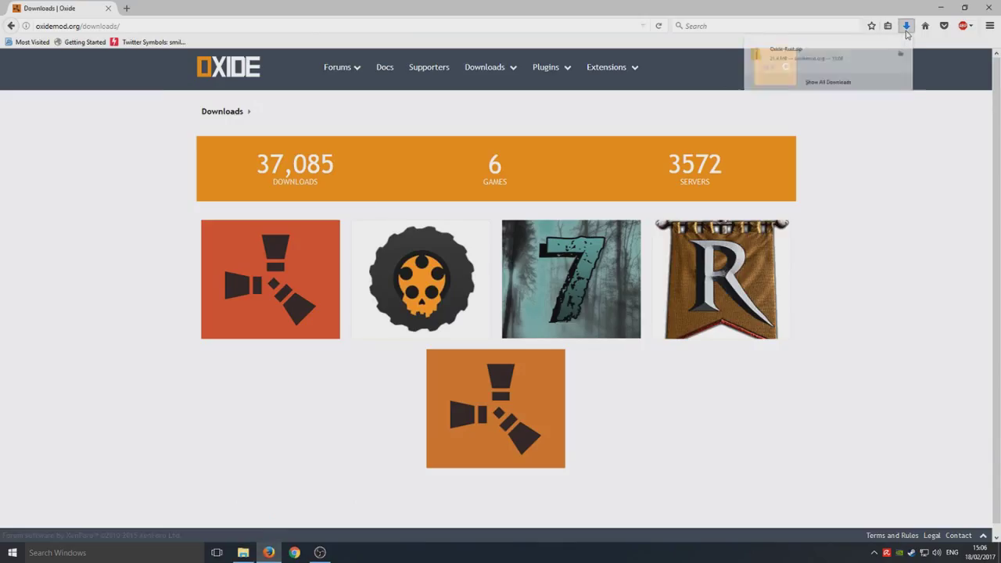
left_click(819, 63)
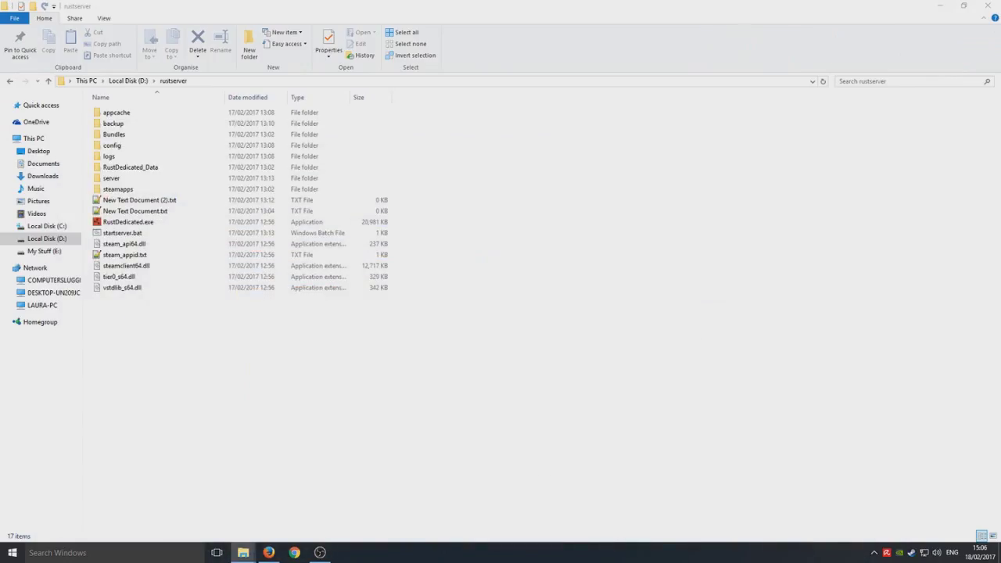
left_click_drag(995, 48, 807, 119)
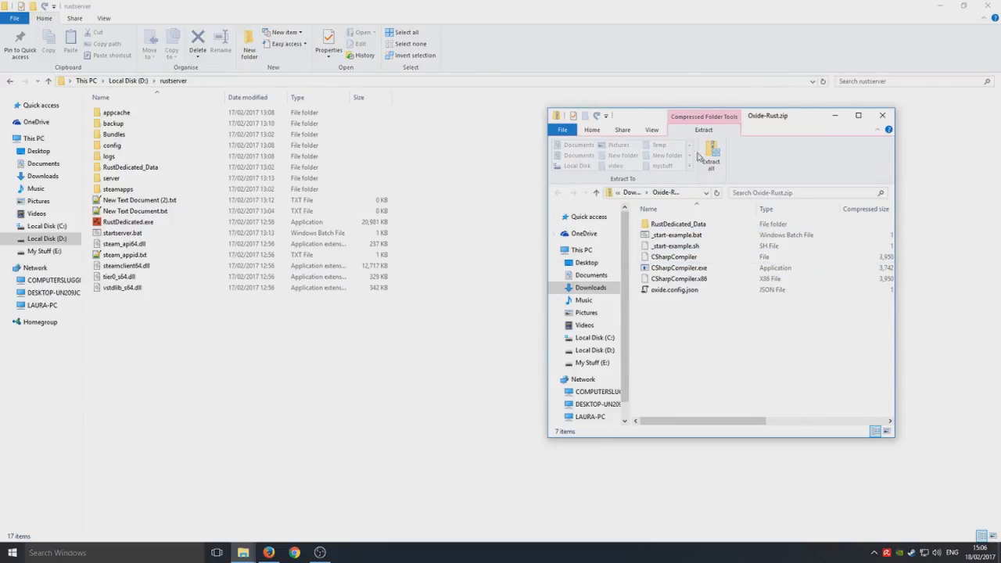
left_click(857, 115)
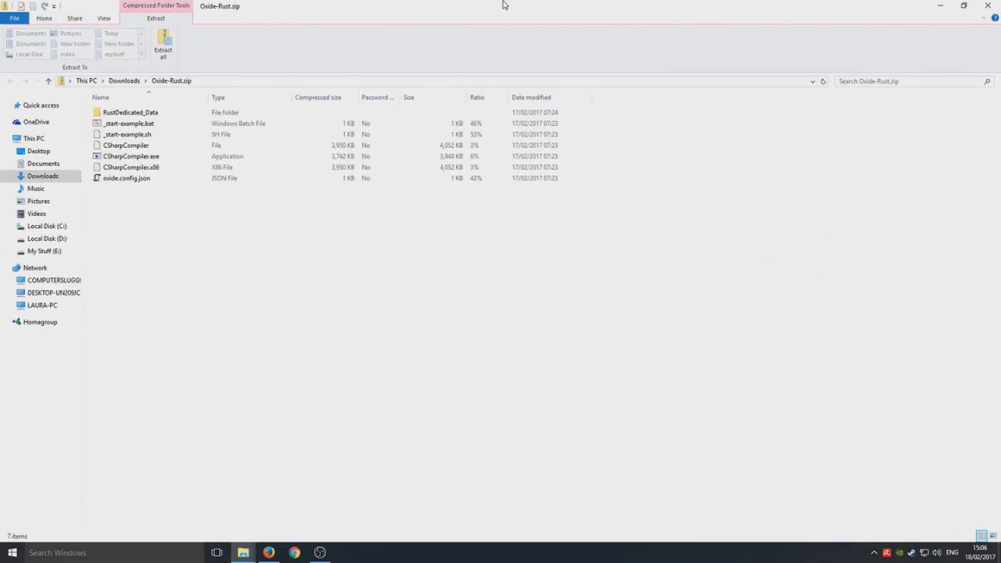
left_click_drag(944, 11, 791, 89)
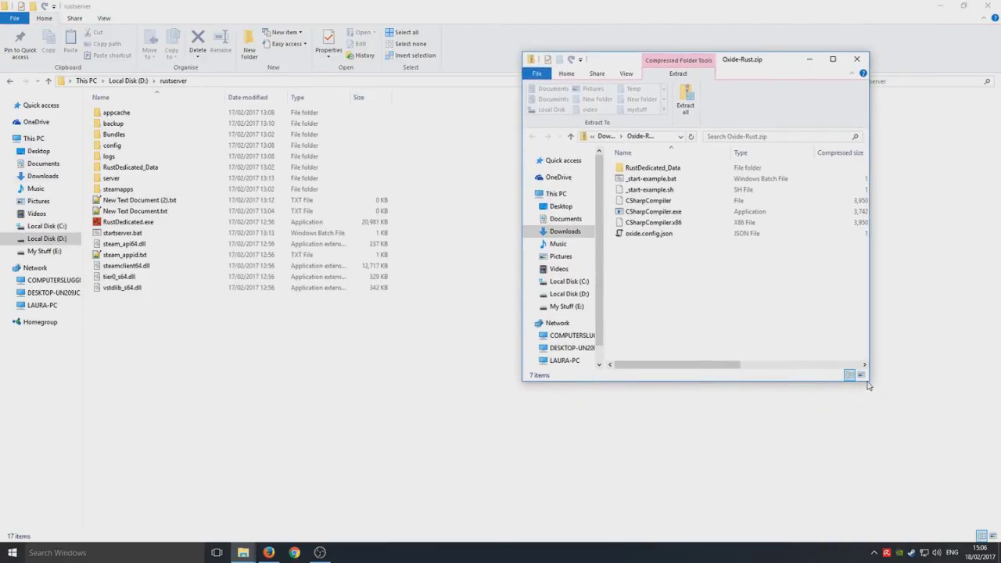
left_click_drag(870, 383, 960, 434)
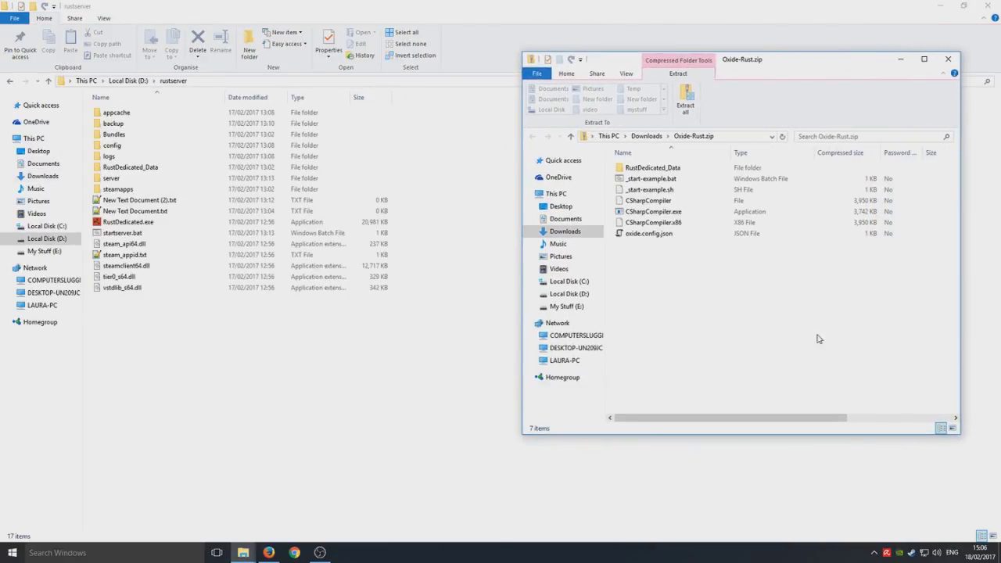
Copy everything in Oxide-Rust.zip into the rustserver folder, replacing the existing files, and launch the server with startserver.bat.
left_click_drag(763, 335, 603, 148)
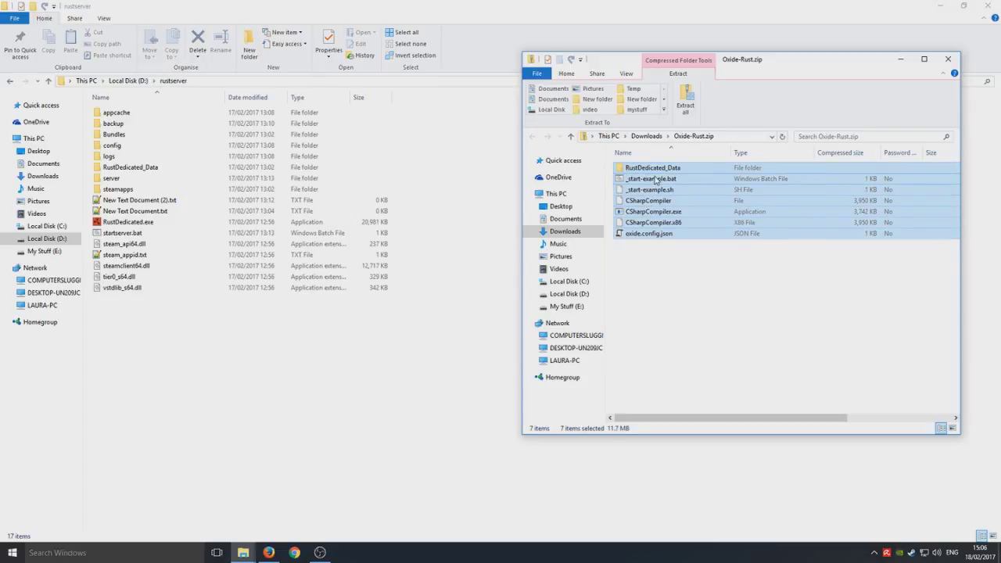
left_click_drag(648, 182, 314, 405)
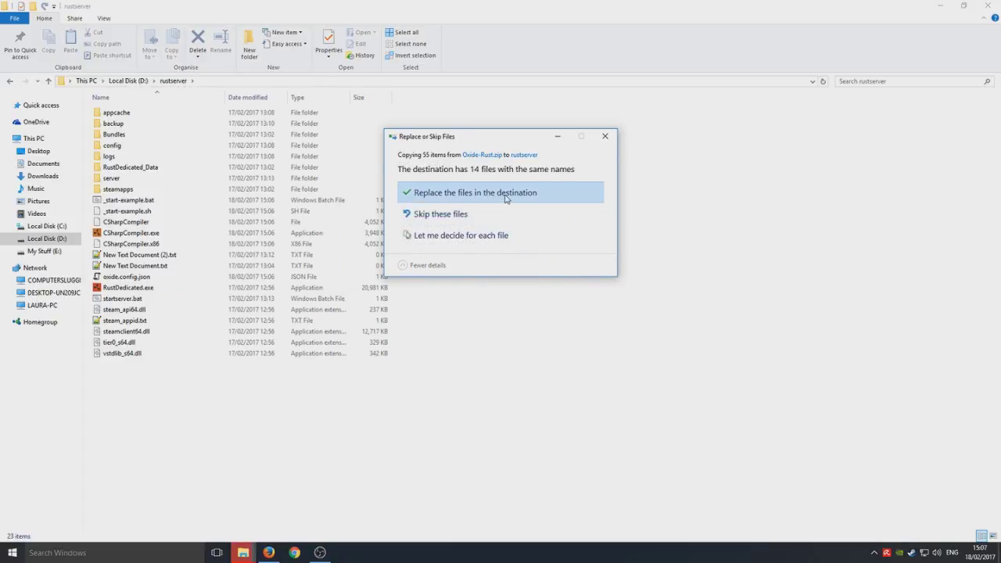
left_click(518, 194)
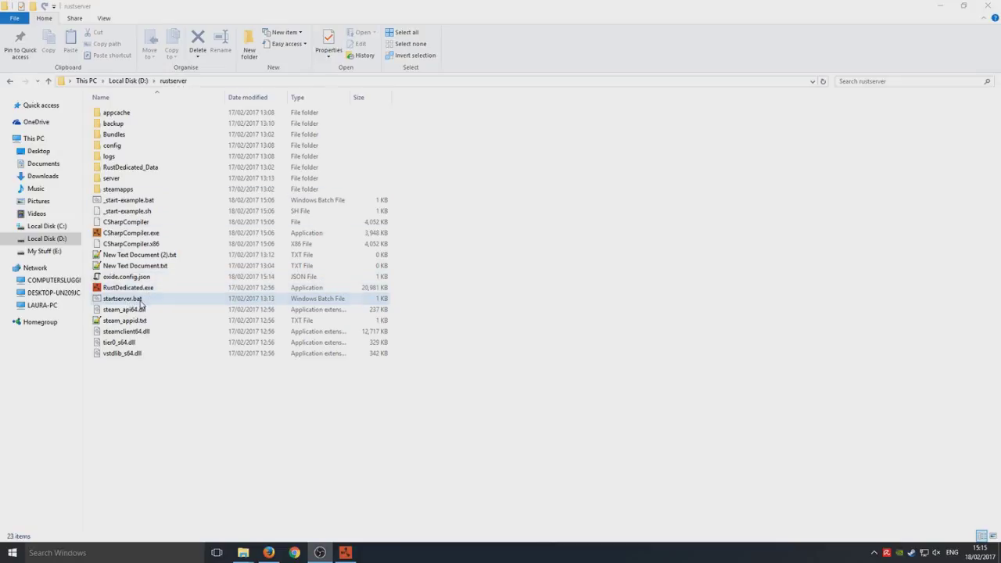
double_click(125, 299)
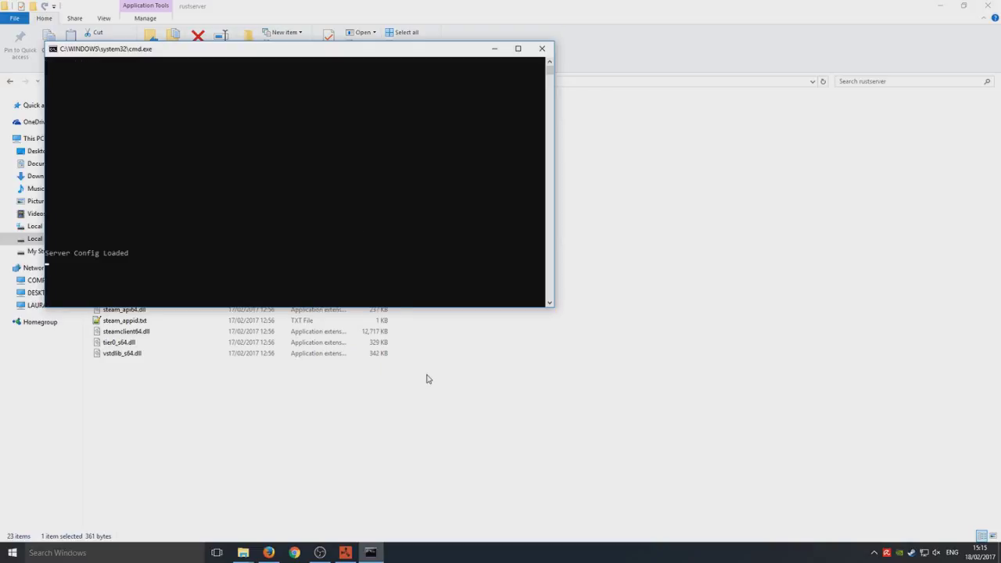
Switch to Firefox and open the QuickSort plugin thread from the Rust Plugins forum in a separate tab.
left_click(268, 552)
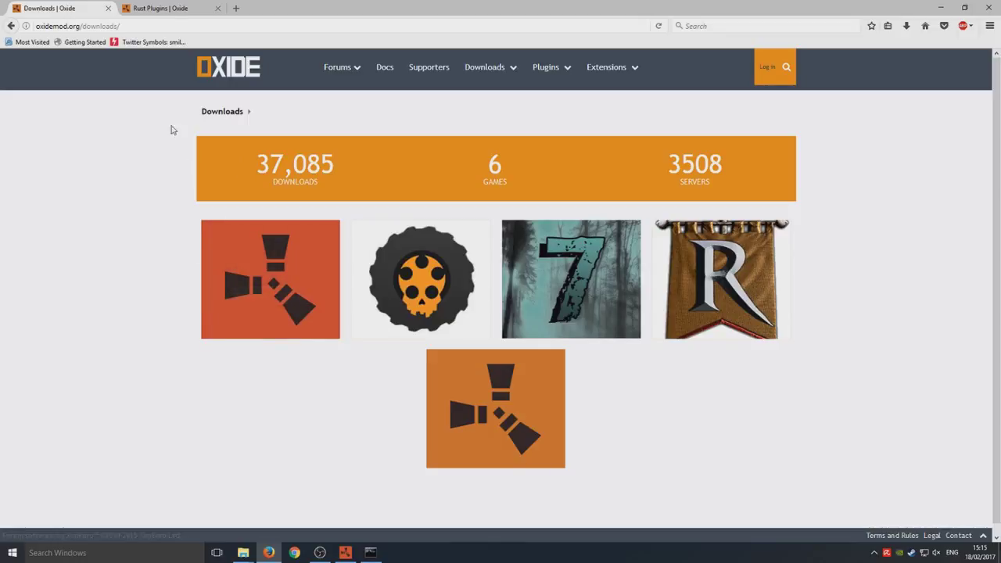
left_click(171, 4)
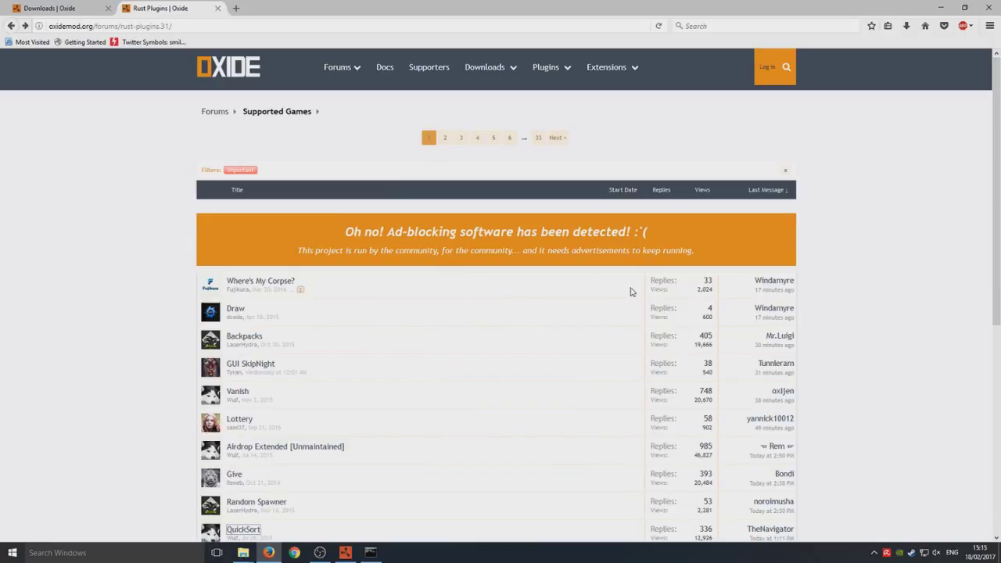
scroll(399, 405, "down", 4)
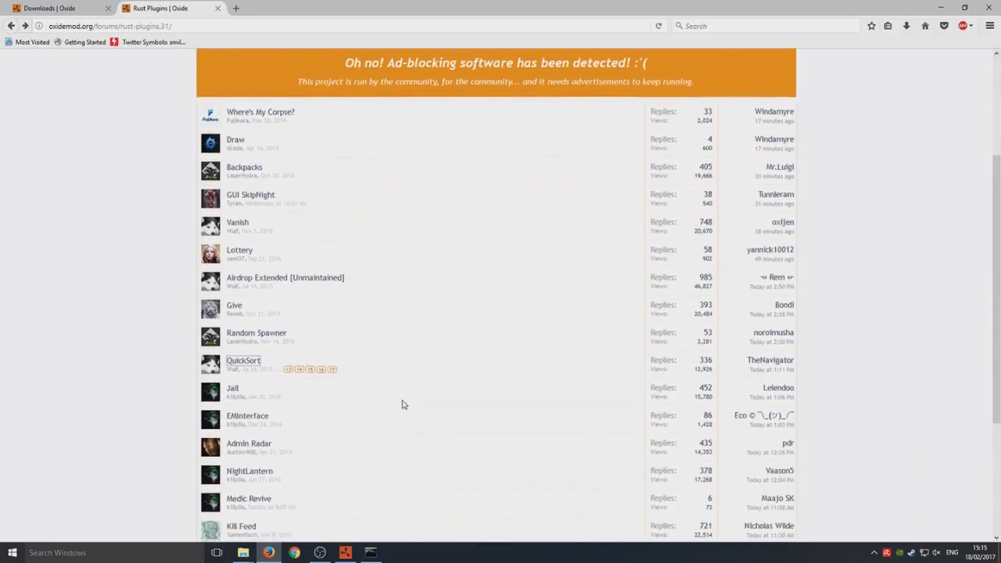
scroll(350, 436, "down", 3)
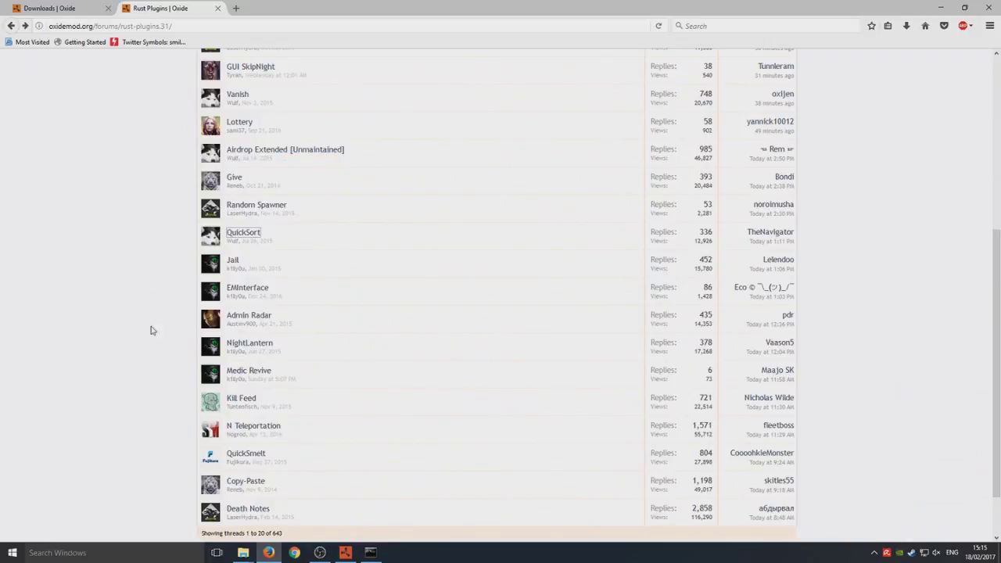
middle_click(253, 234)
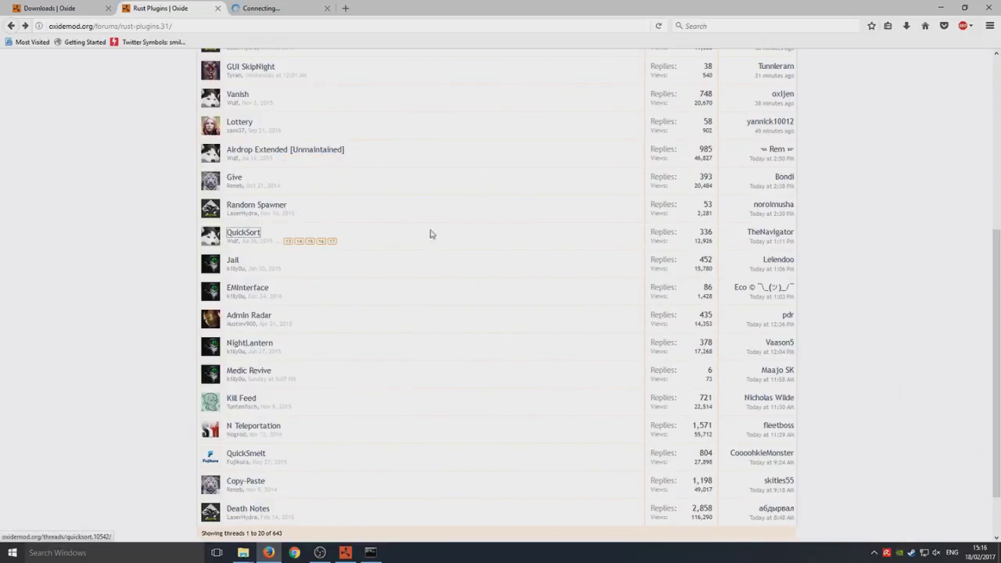
left_click(242, 9)
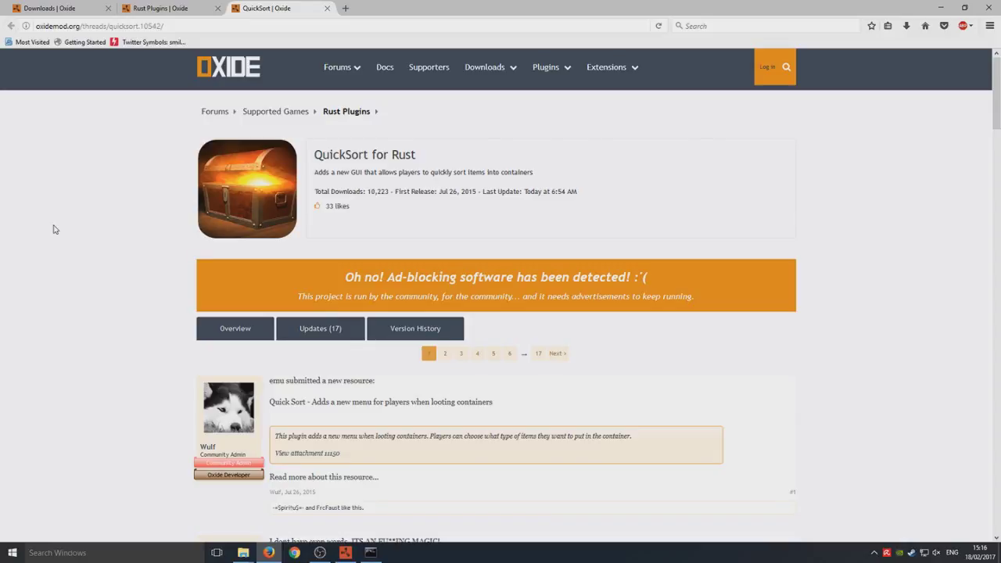
Return to the rustserver folder in File Explorer and open server\cs\oxide\plugins.
mouse_move(244, 552)
left_click(242, 504)
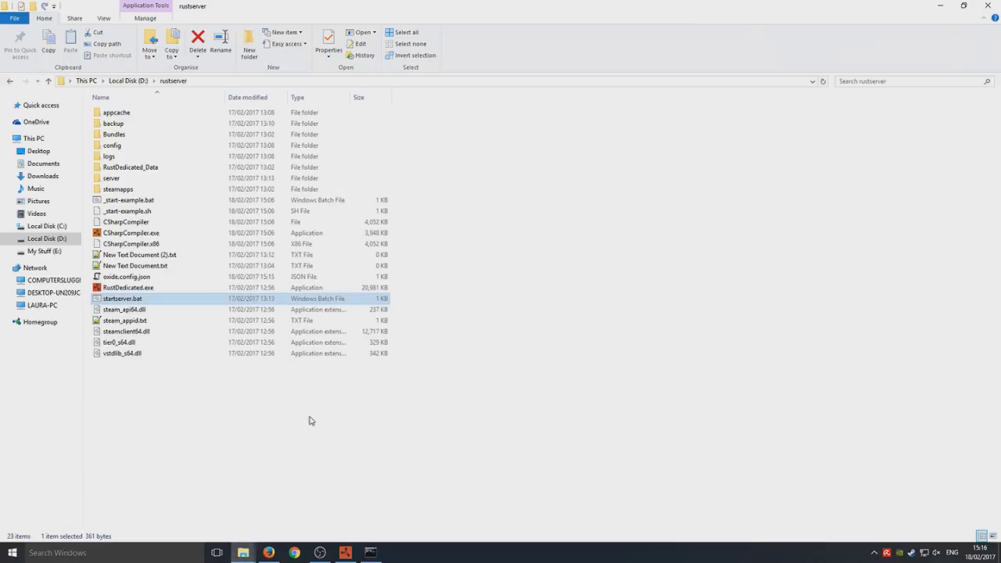
left_click(325, 416)
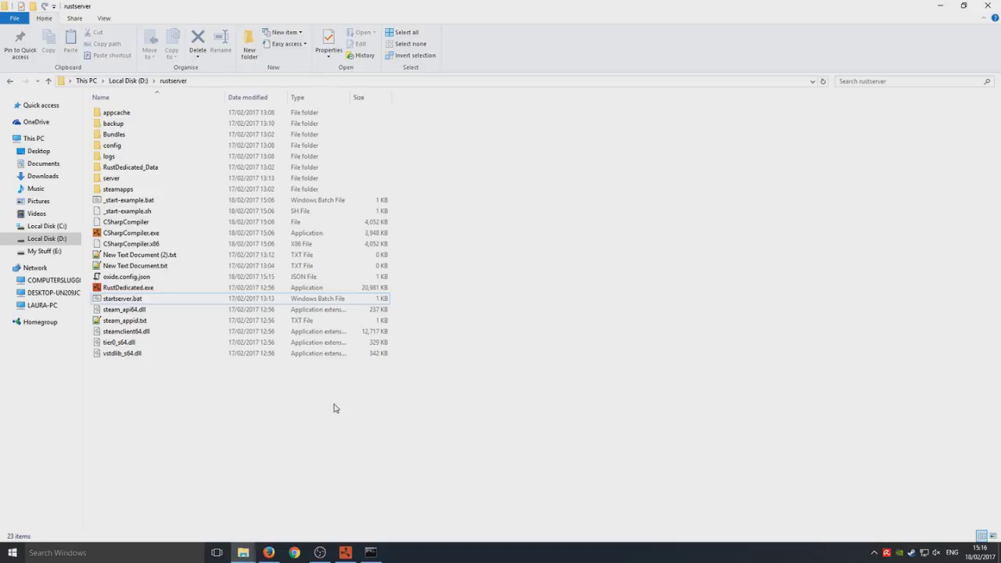
double_click(157, 179)
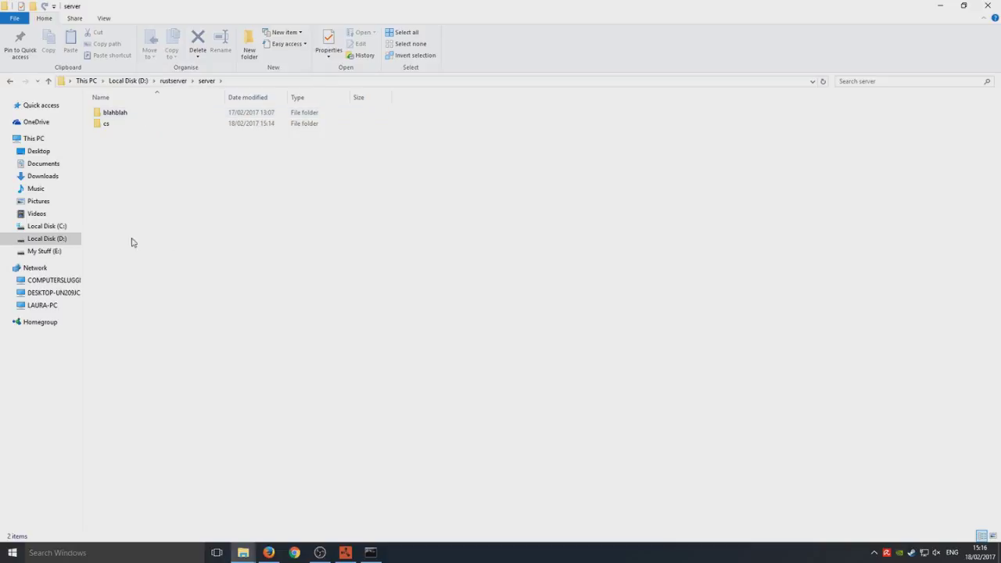
double_click(166, 122)
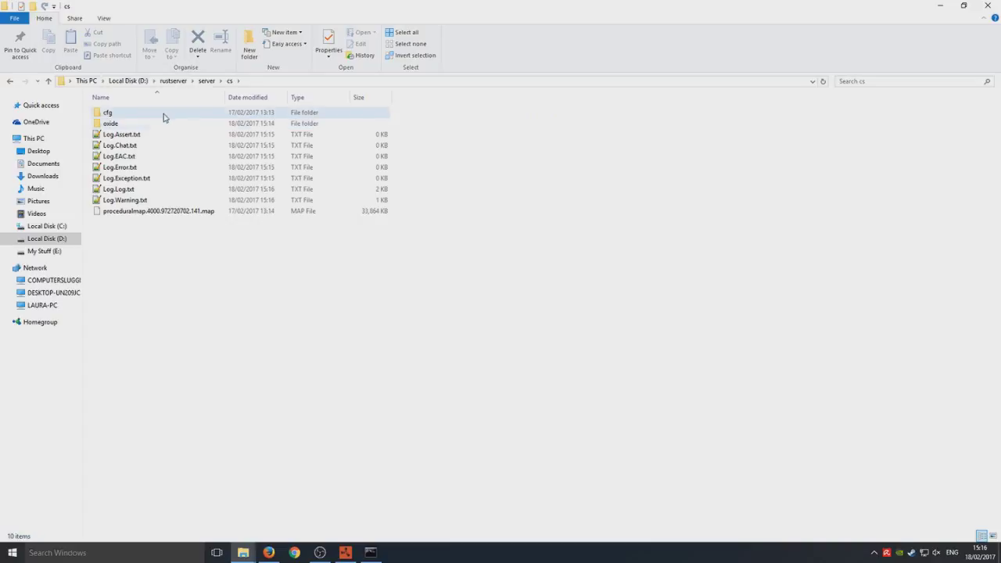
left_click(131, 125)
double_click(131, 124)
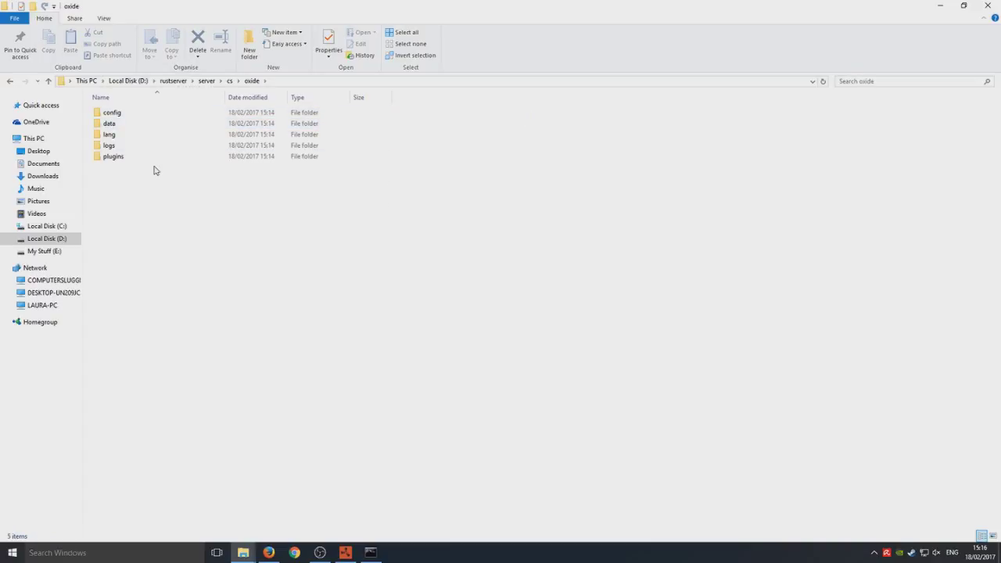
left_click_drag(158, 190, 107, 168)
left_click(112, 160)
double_click(149, 164)
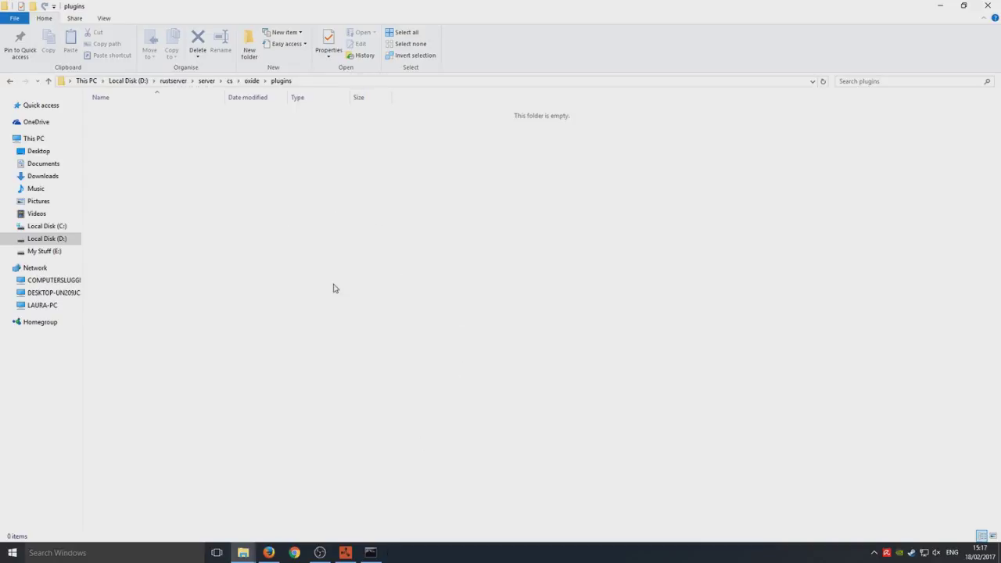
Check the startup output in the server console and return to the plugins folder.
left_click_drag(546, 319, 378, 257)
left_click(371, 552)
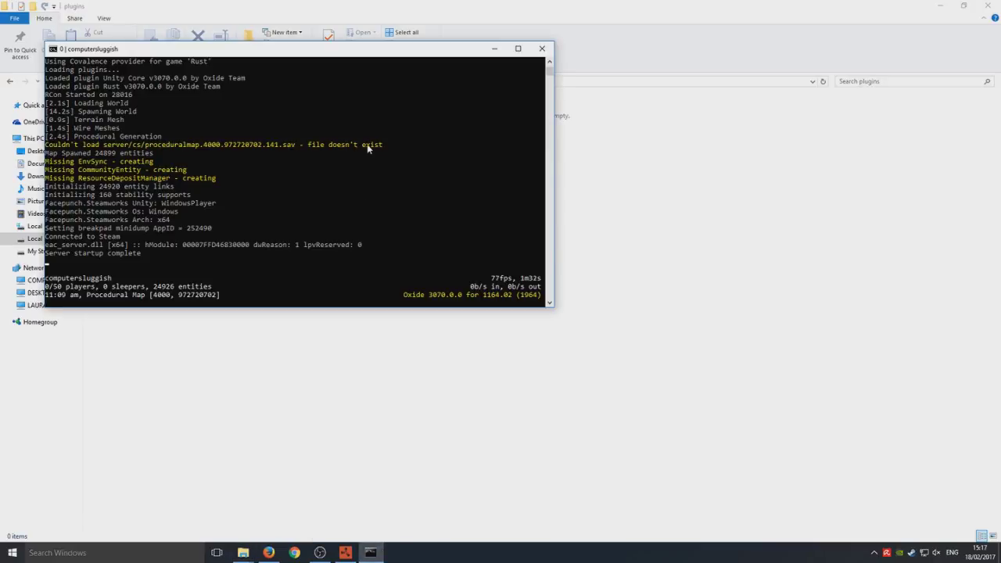
left_click(667, 251)
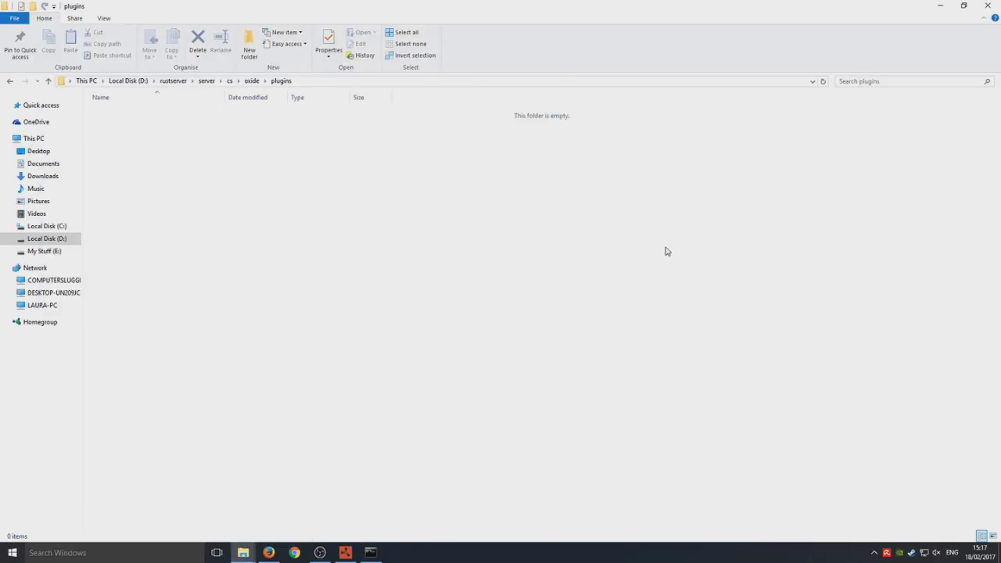
left_click_drag(508, 155, 288, 308)
Switch to the Rust game and list the Modded servers in its server browser.
left_click(346, 552)
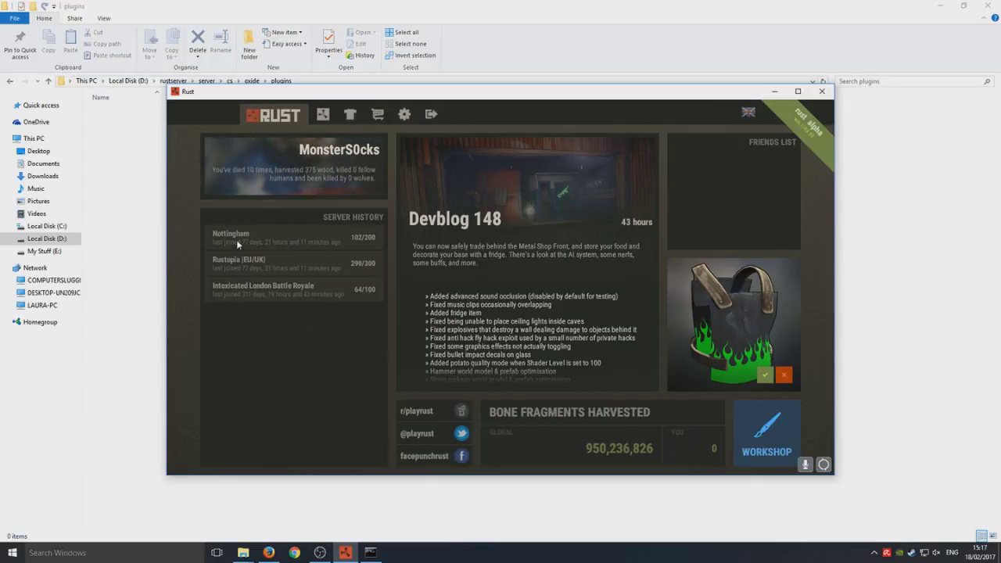
left_click(318, 116)
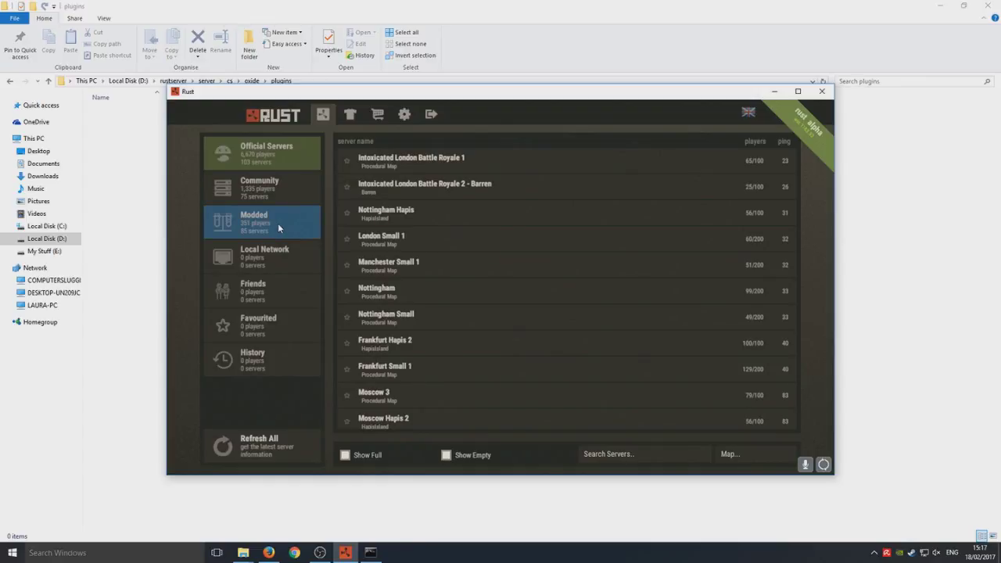
left_click(279, 223)
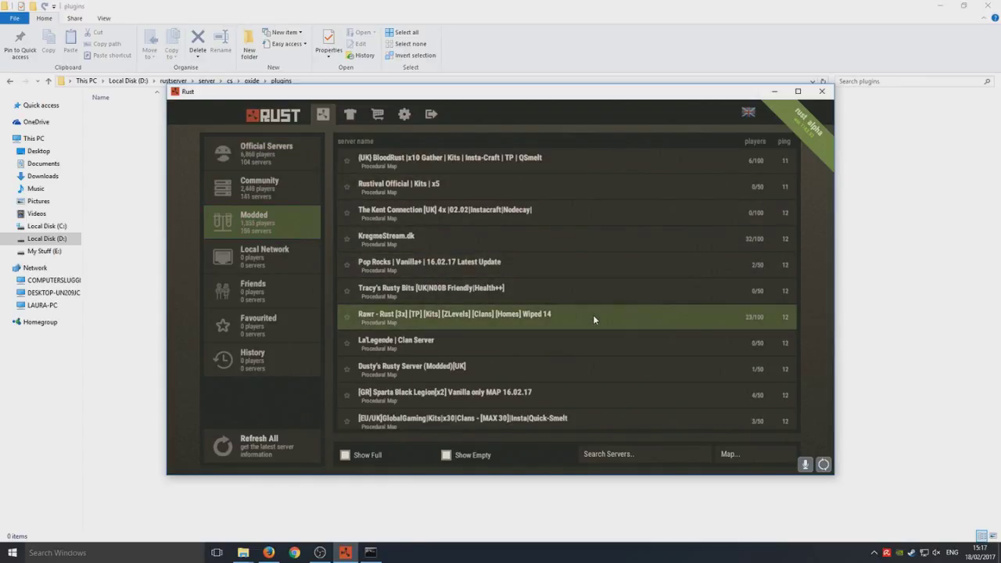